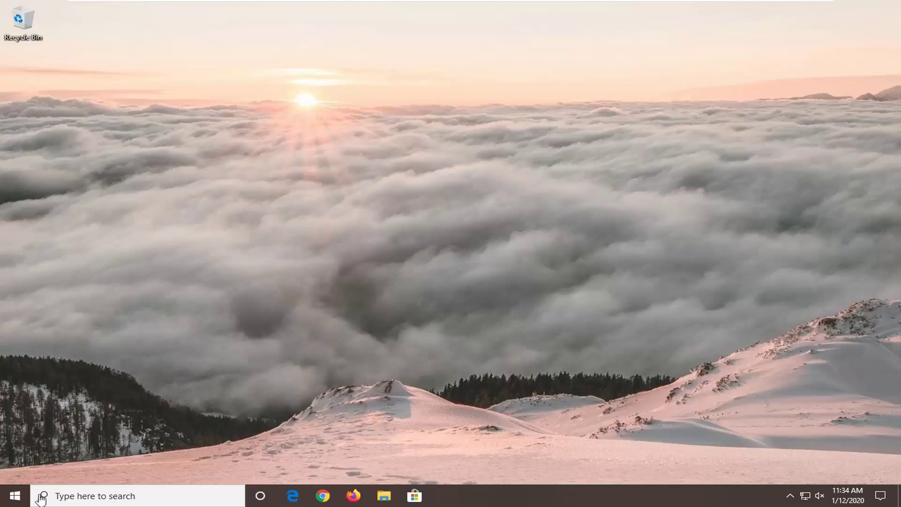
- Open Device Manager, expand Display adapters and select the VMware SVGA 3D adapter
left_click(14, 497)
type("d")
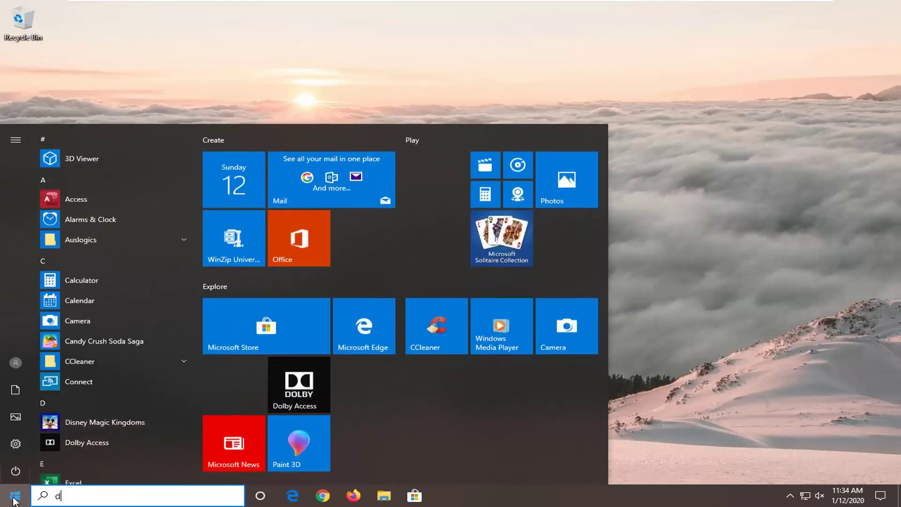
type("evice manager")
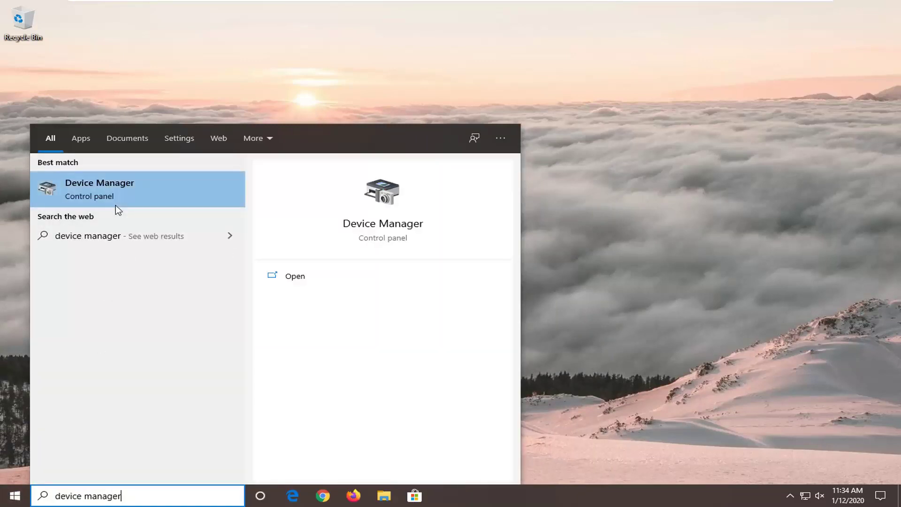
left_click(119, 188)
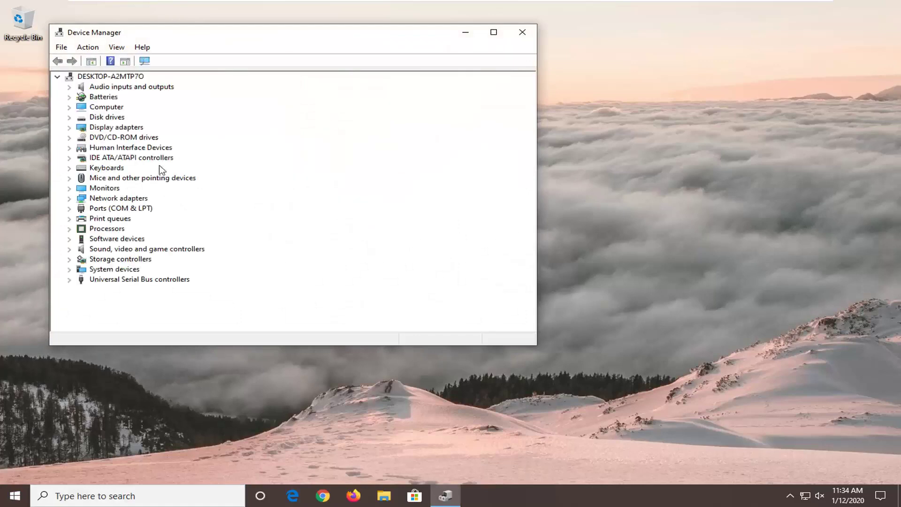
left_click_drag(248, 38, 408, 54)
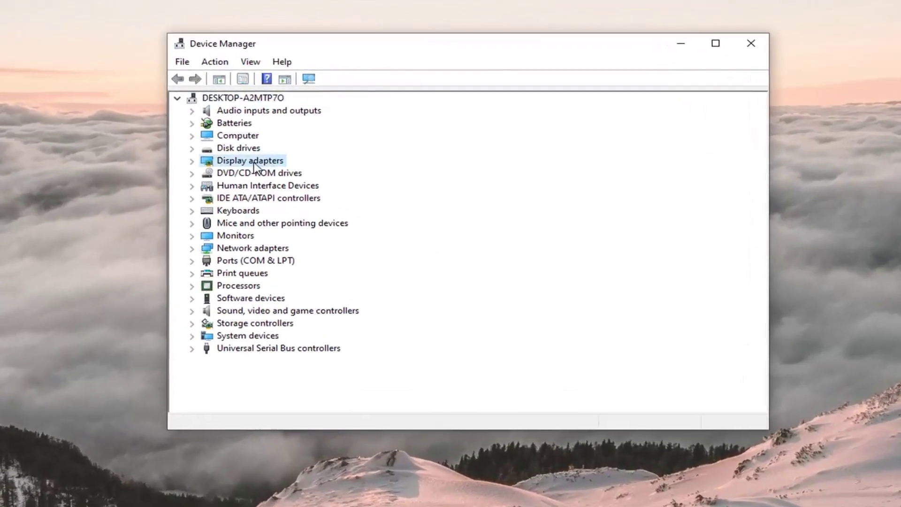
double_click(274, 156)
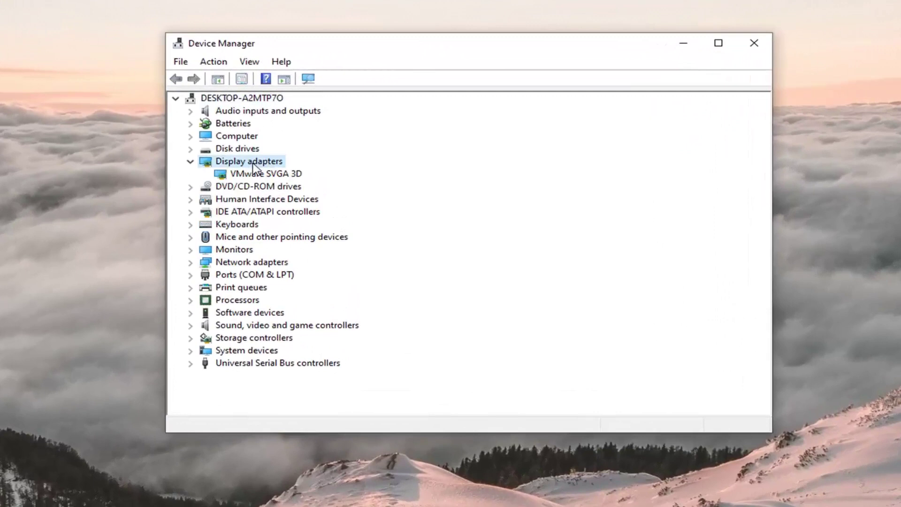
left_click(247, 175)
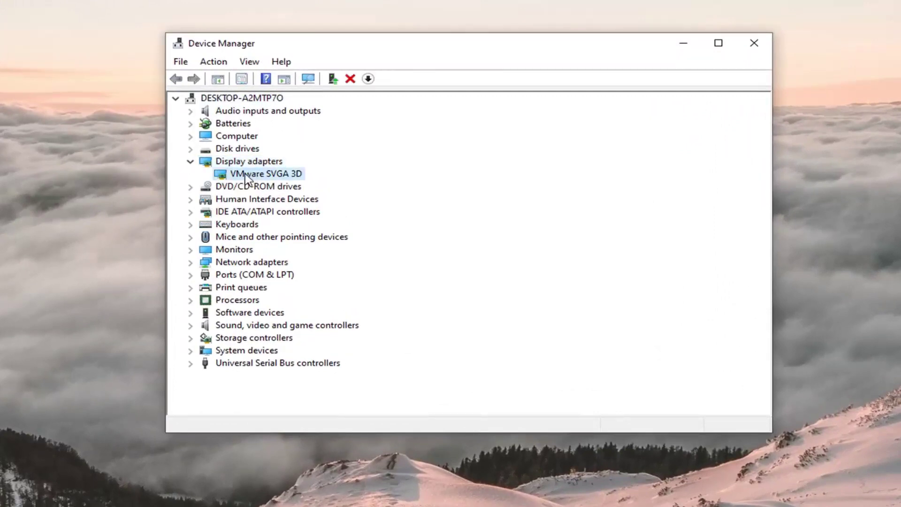
- Update the VMware SVGA 3D driver by picking the VMware SVGA 3D model from drivers on this computer
right_click(247, 178)
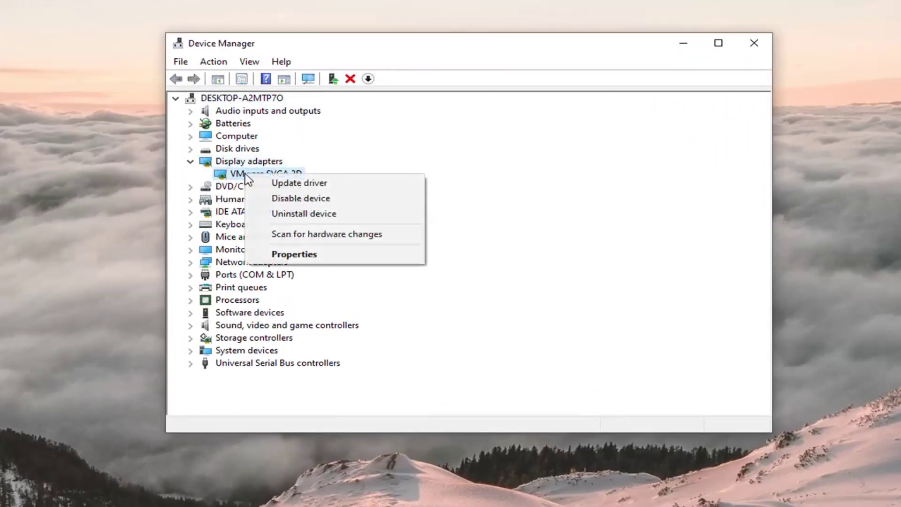
left_click(284, 184)
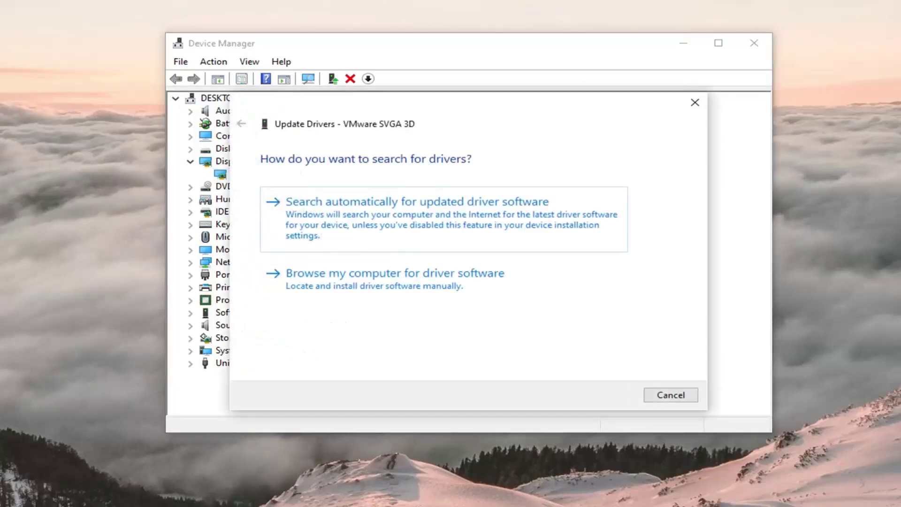
left_click(373, 288)
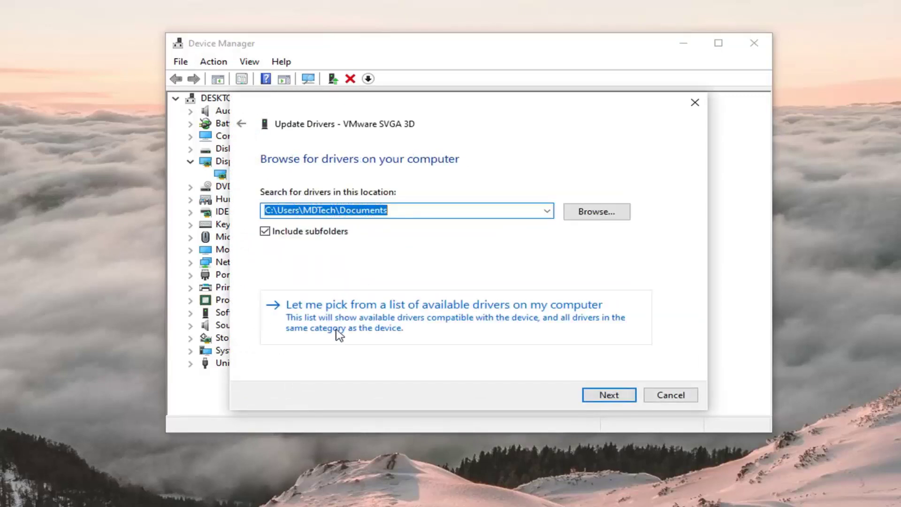
left_click(414, 316)
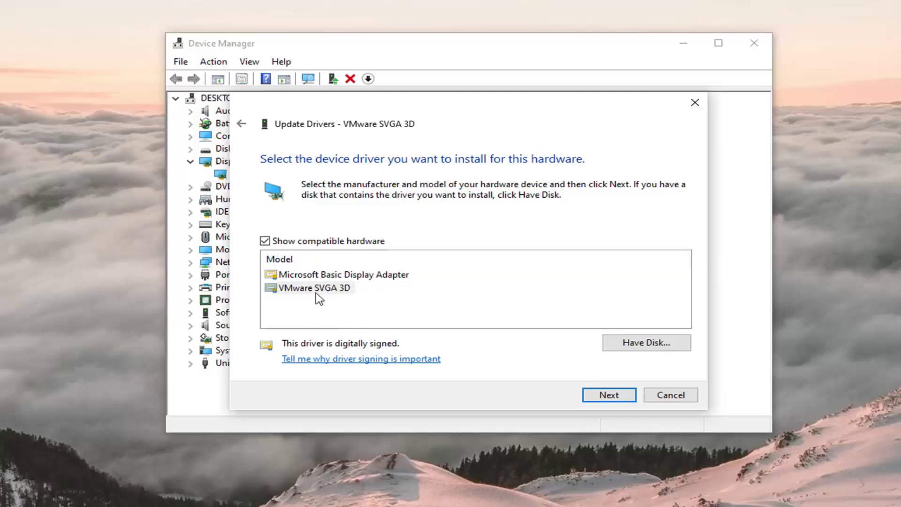
left_click(353, 290)
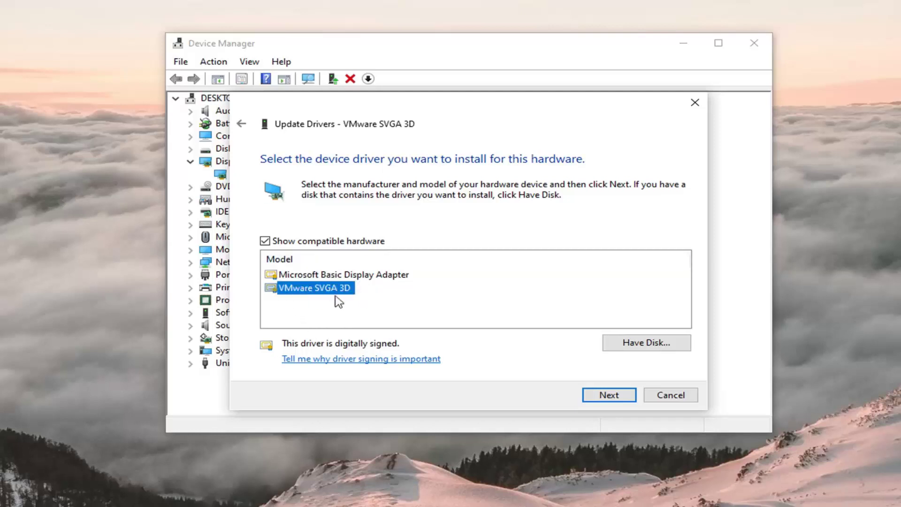
left_click(602, 394)
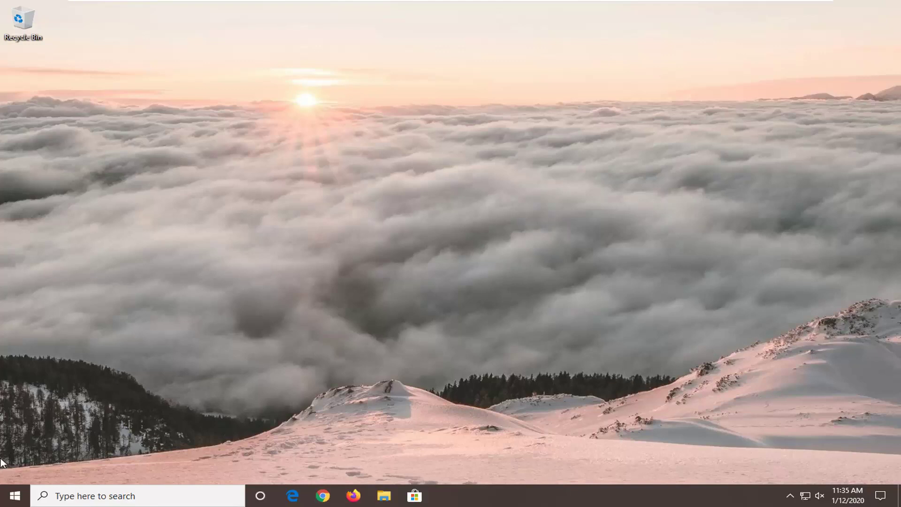
- Search for regedit and run Registry Editor as administrator, approving the UAC prompt
left_click(7, 501)
type("reg")
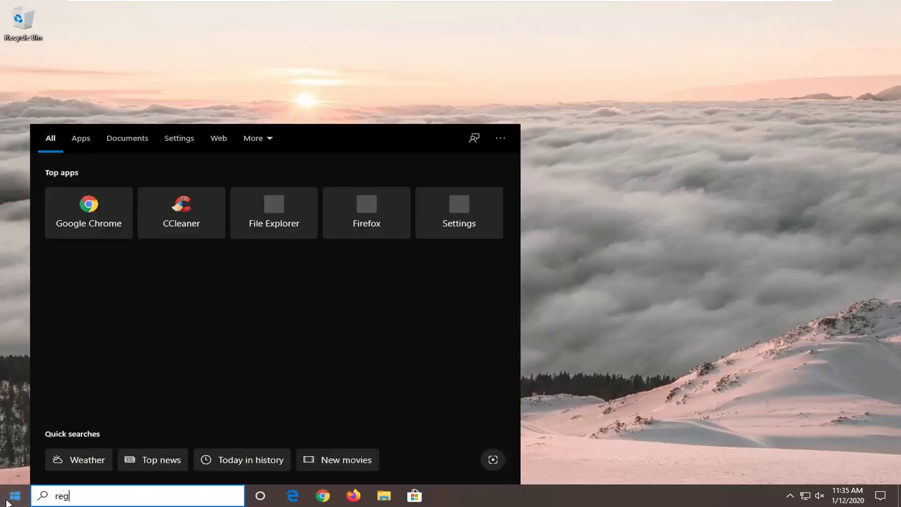
key("Return")
left_click(7, 501)
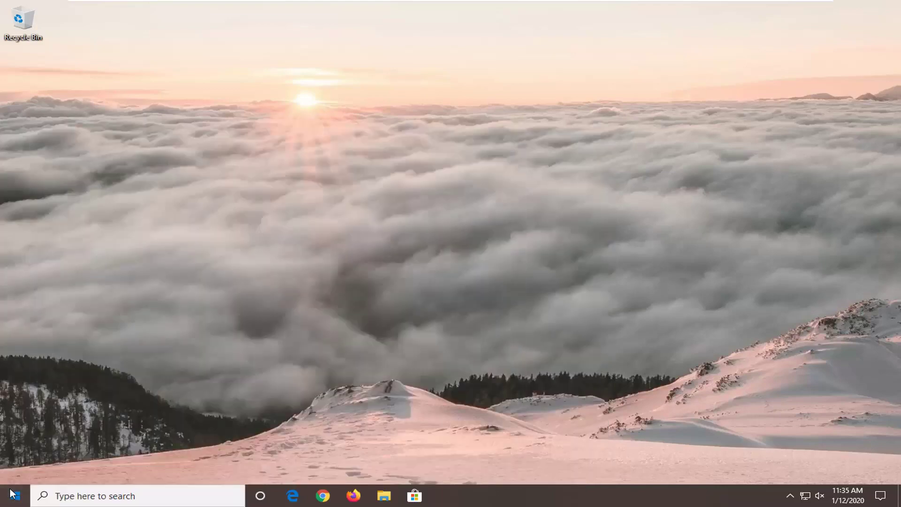
type("regedit")
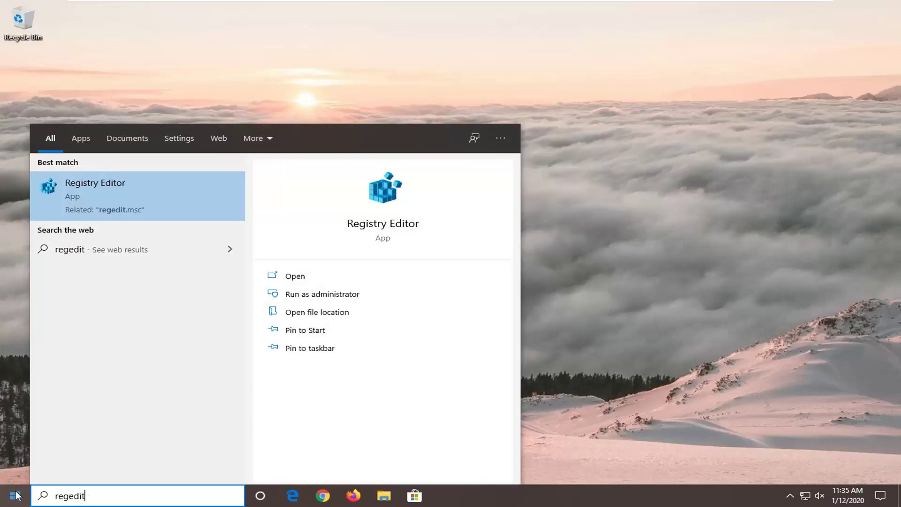
right_click(131, 197)
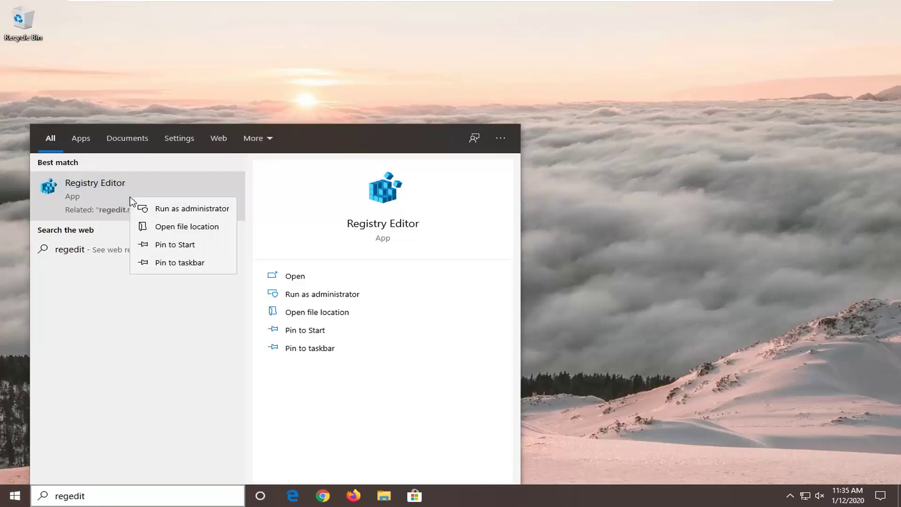
left_click(216, 211)
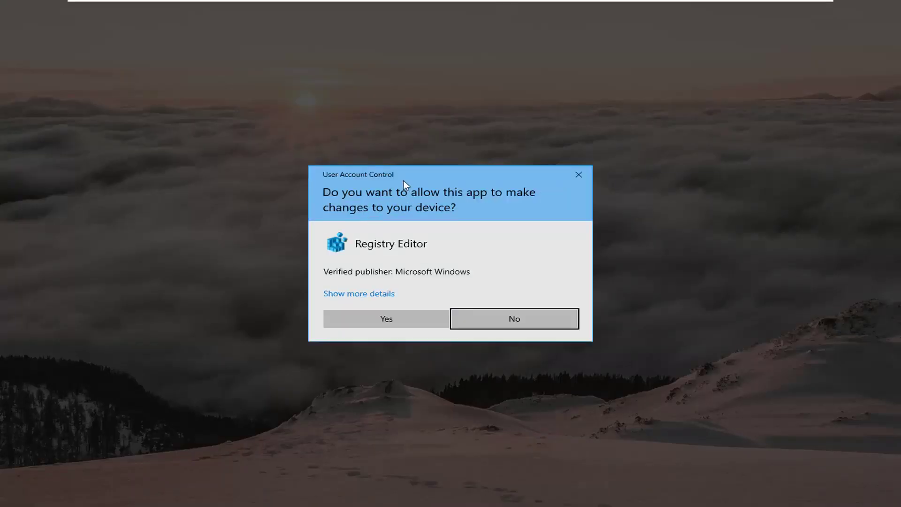
left_click(397, 321)
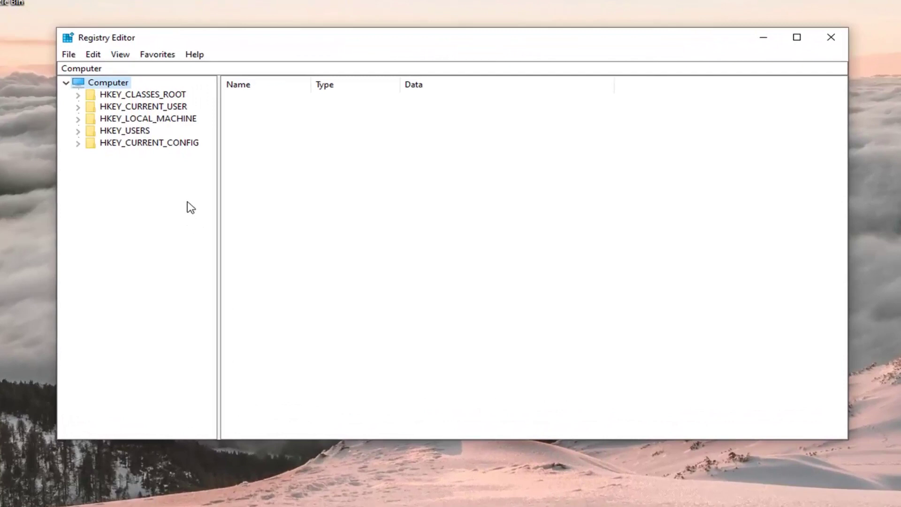
- Cancel a started registry export, then choose File > Import to open the Import Registry File dialog
left_click(68, 55)
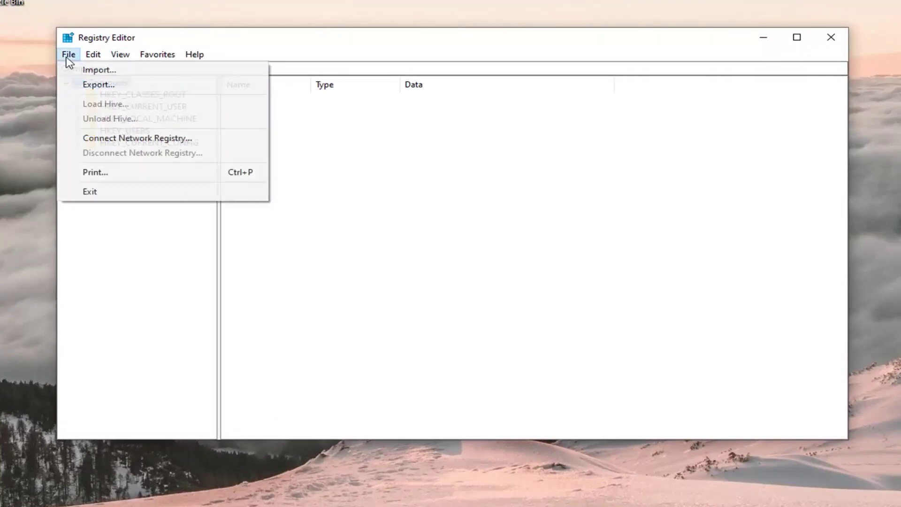
left_click(88, 86)
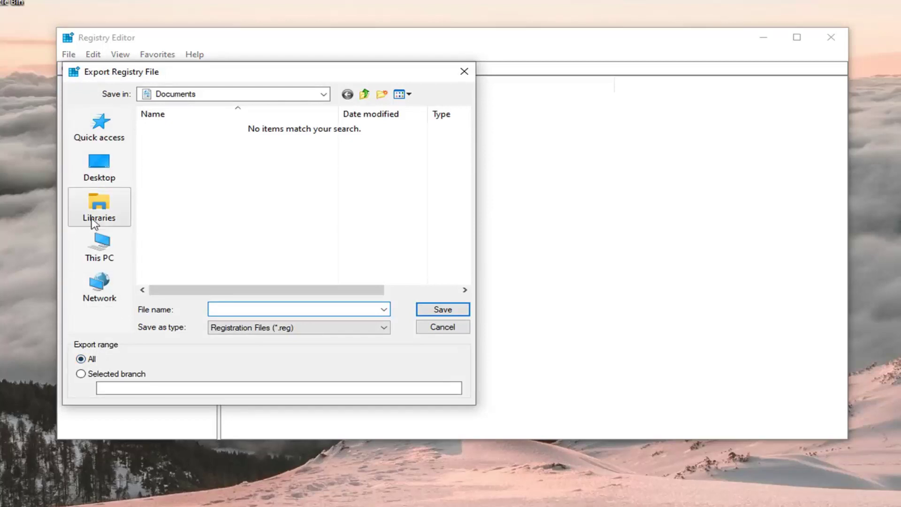
left_click(440, 328)
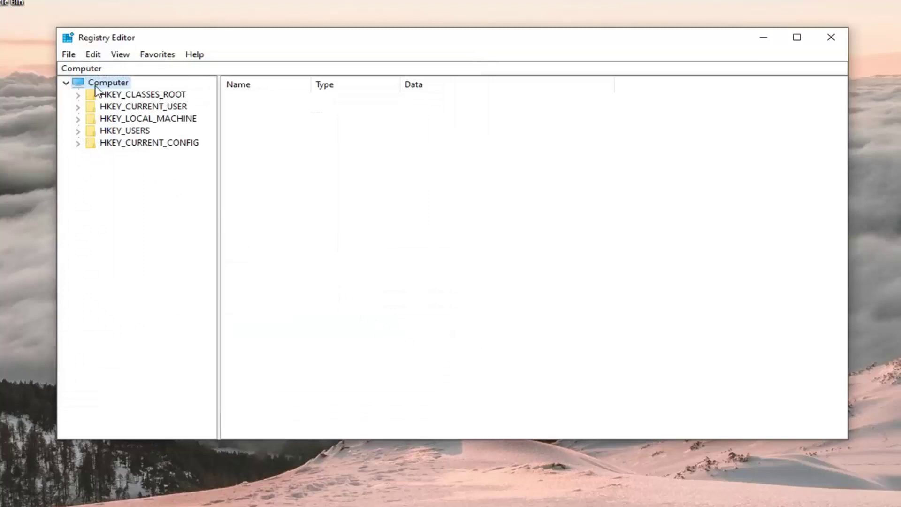
left_click(69, 55)
left_click(81, 68)
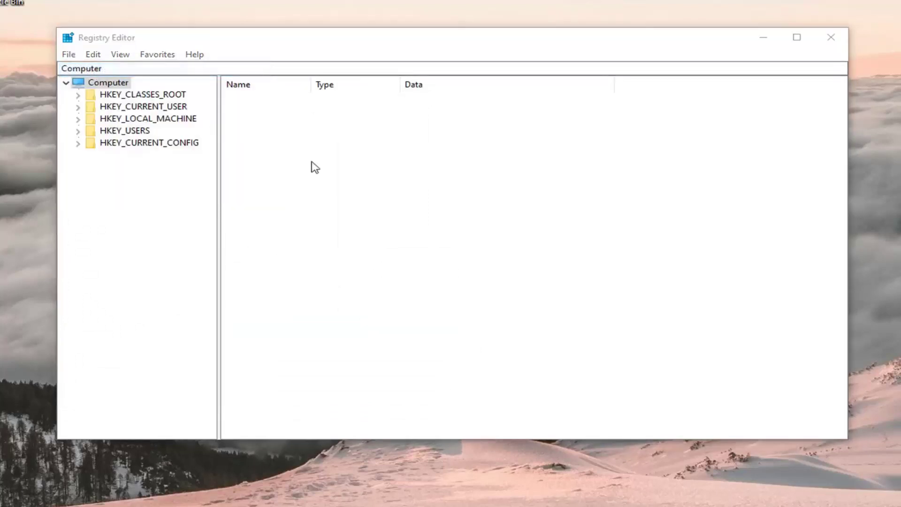
- Cancel the import and navigate to HKEY_LOCAL_MACHINE\SYSTEM\CurrentControlSet\Control\GraphicsDrivers
left_click(550, 364)
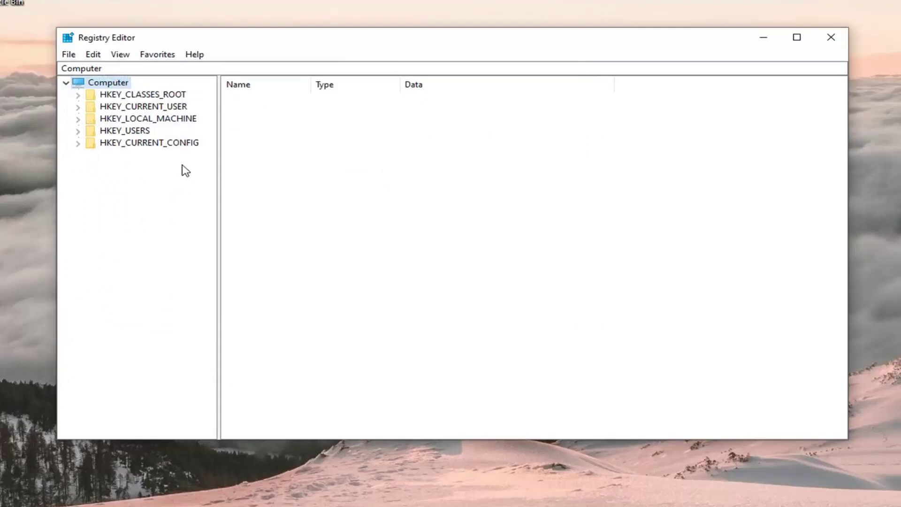
left_click(158, 120)
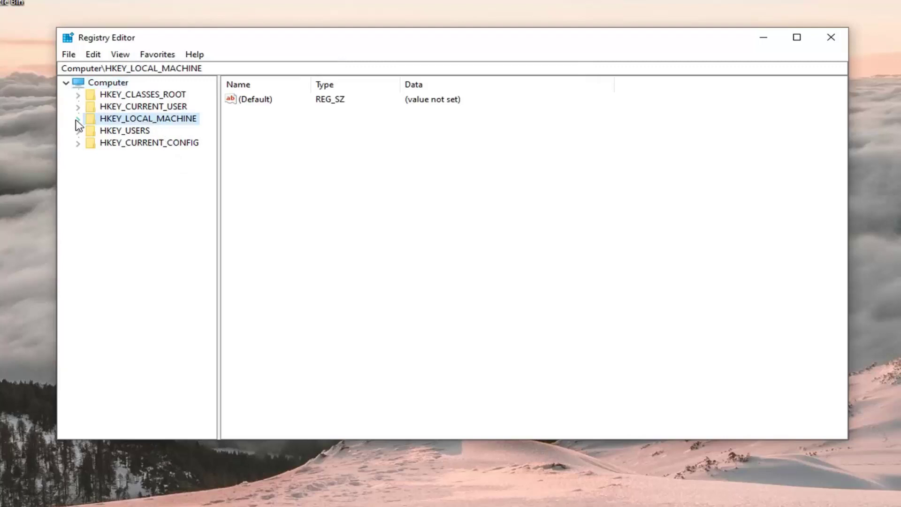
double_click(137, 120)
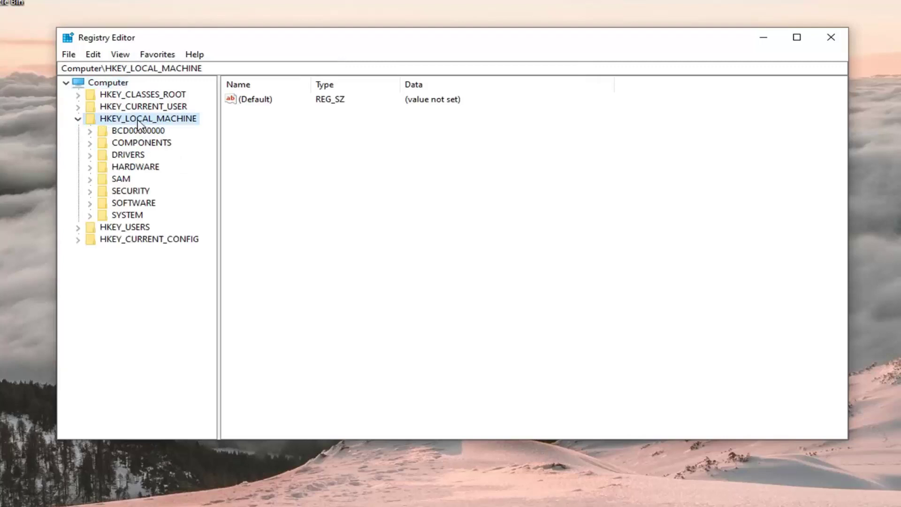
double_click(121, 216)
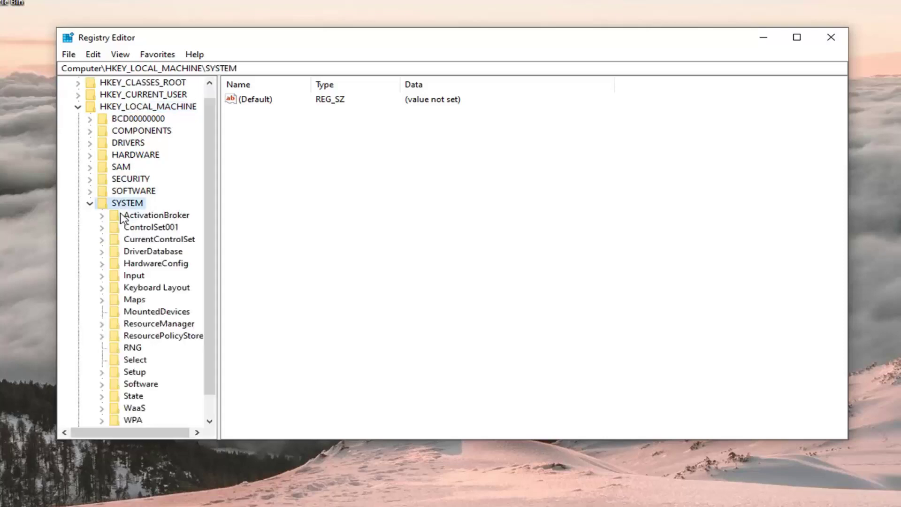
double_click(143, 240)
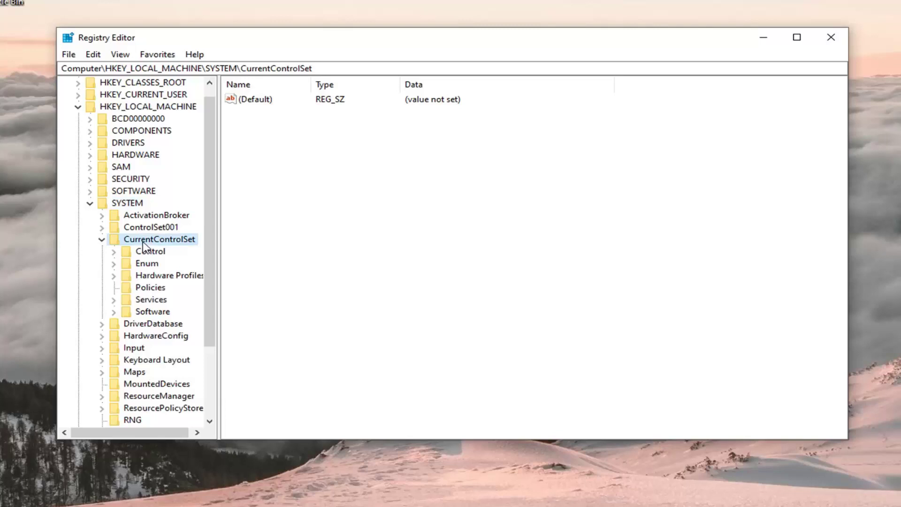
double_click(144, 252)
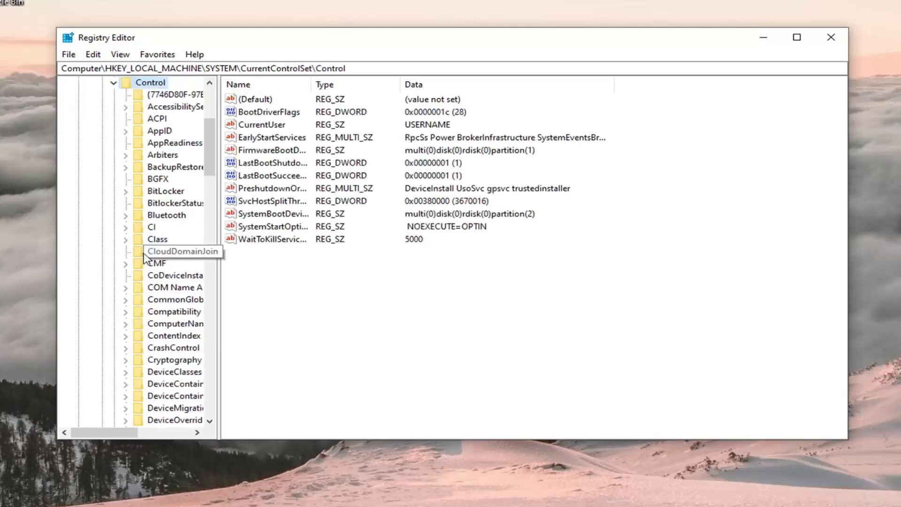
left_click_drag(218, 232, 300, 233)
scroll(225, 286, "down", 6)
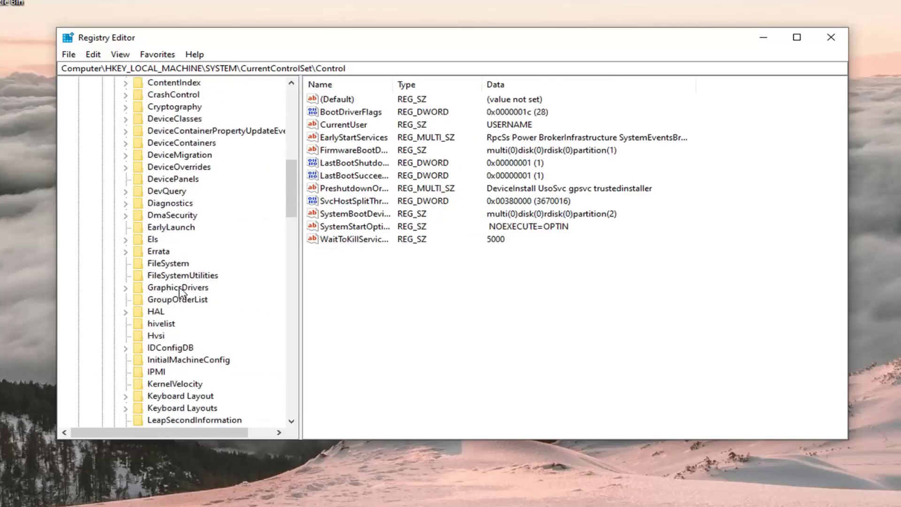
left_click(179, 288)
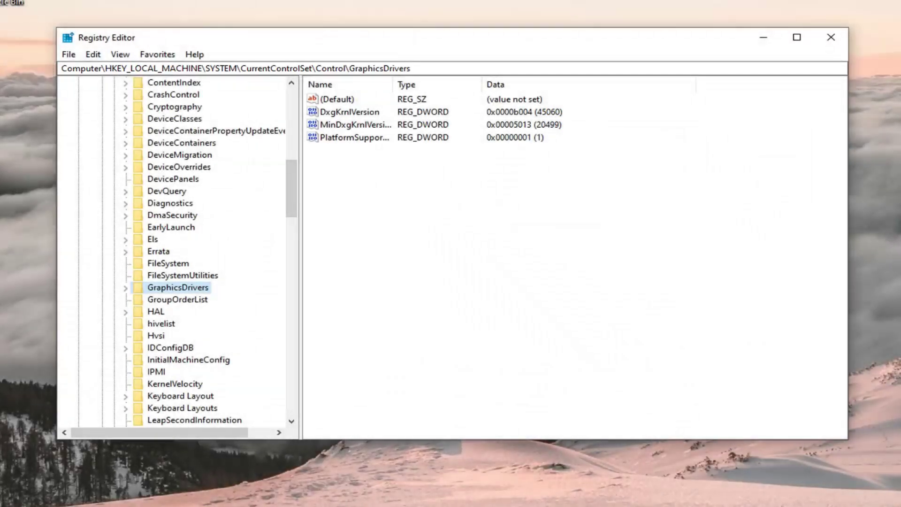
- Create a new DWORD (32-bit) value named TdrDelay in GraphicsDrivers
right_click(334, 157)
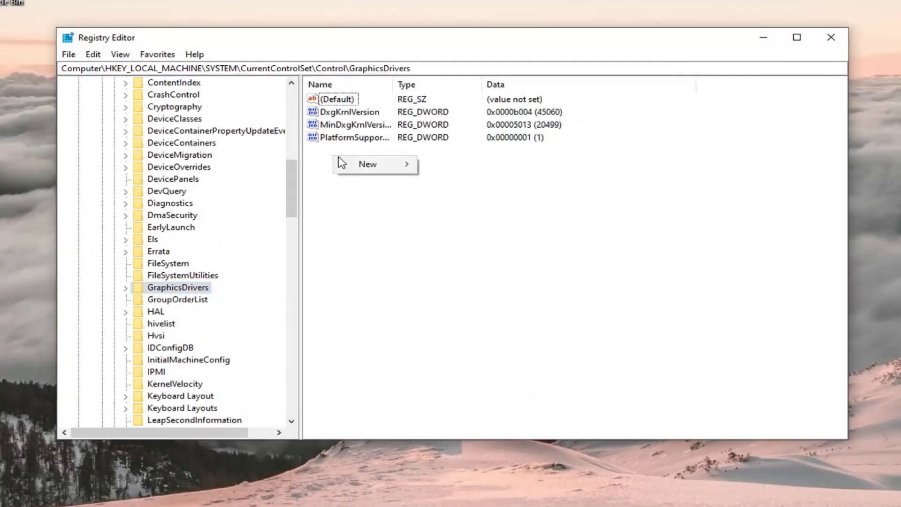
mouse_move(371, 168)
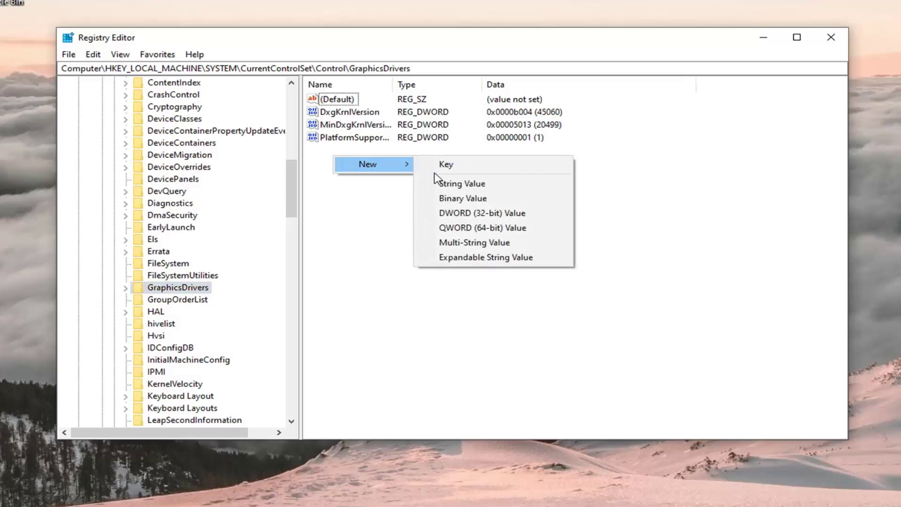
left_click(473, 214)
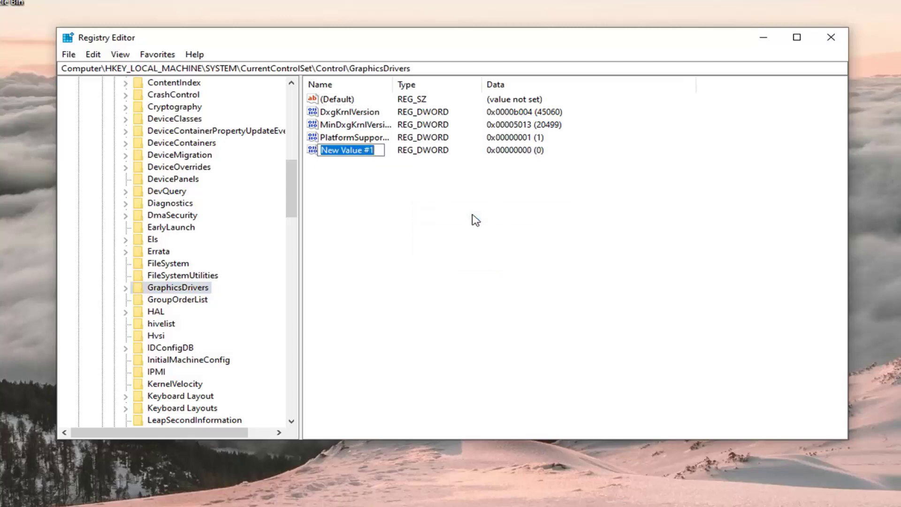
type("TdrD")
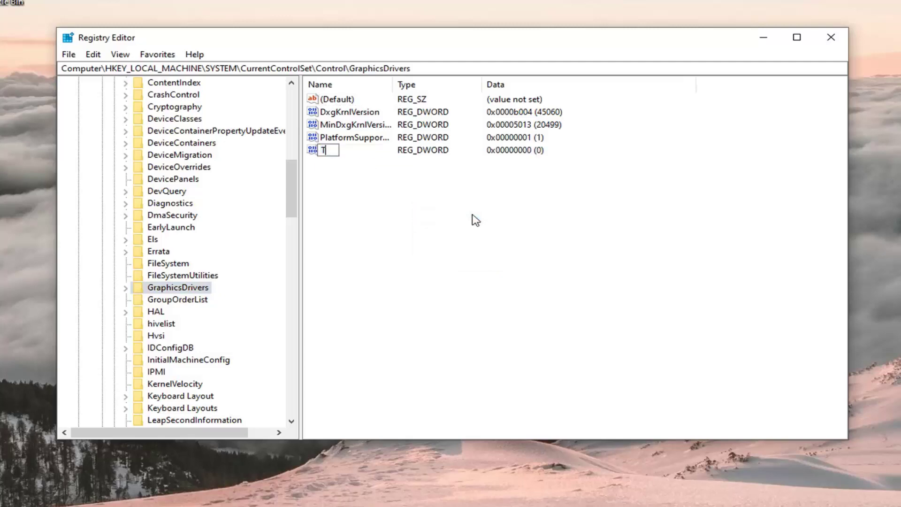
type("elay")
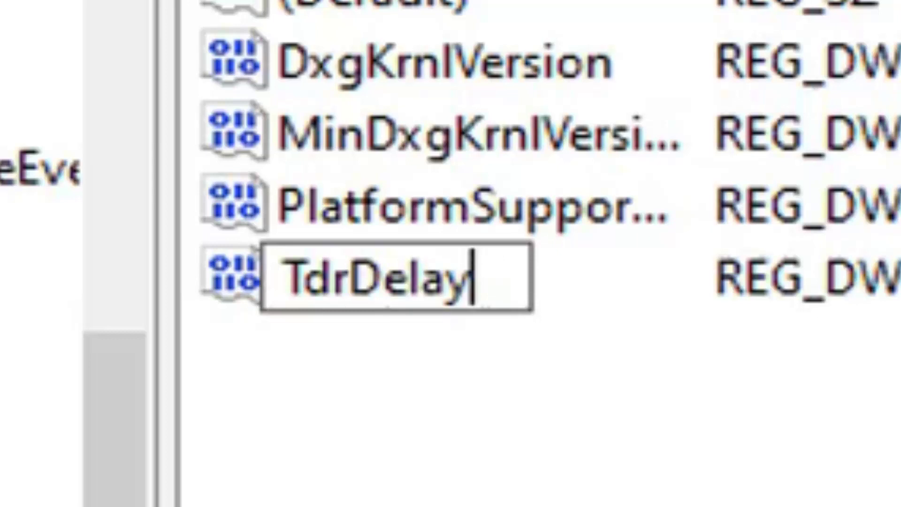
key("Return")
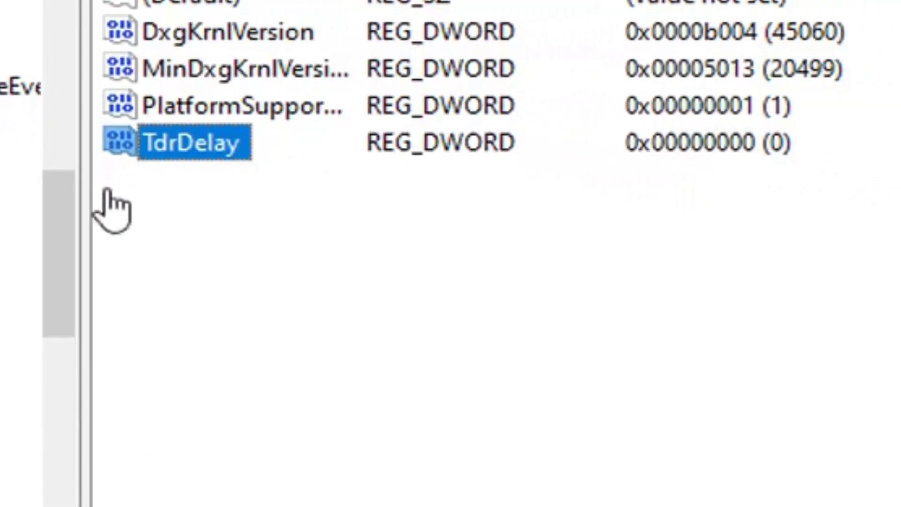
- Set TdrDelay's value data to 8
double_click(197, 151)
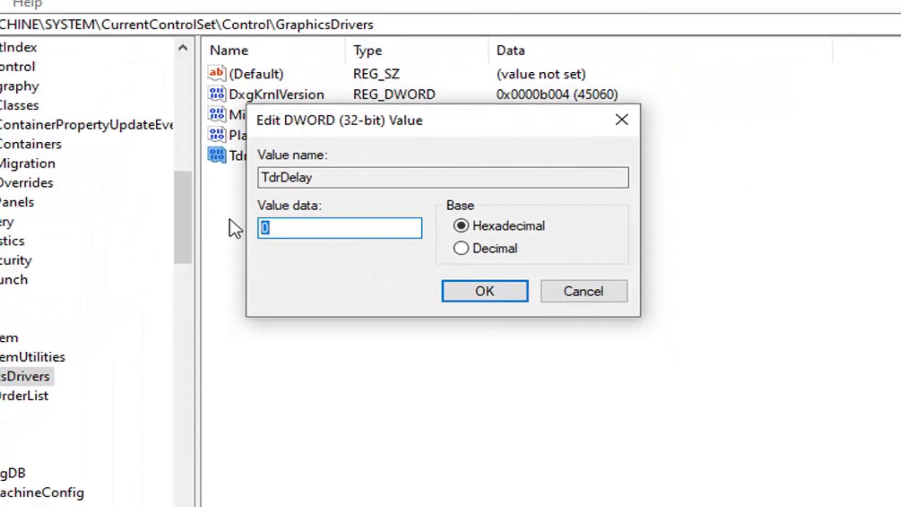
key("BackSpace")
type("8")
left_click(475, 293)
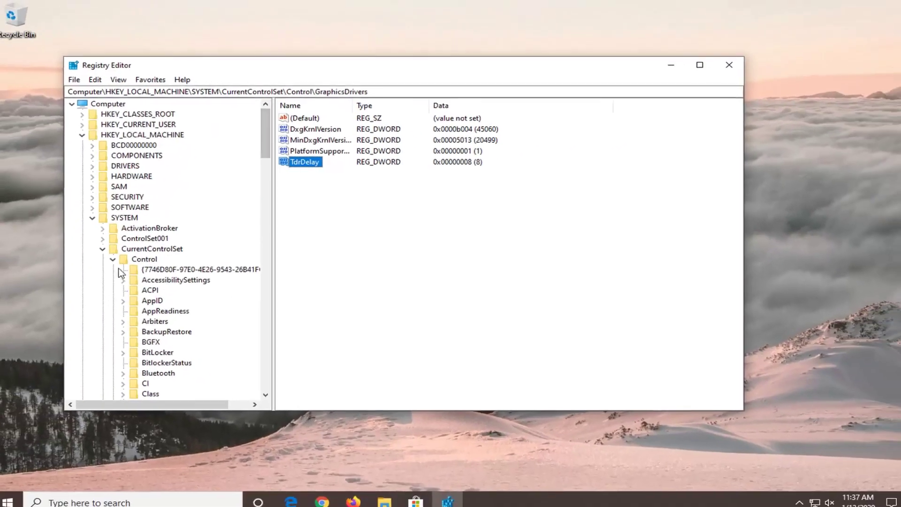
- Collapse Control, CurrentControlSet, SYSTEM and HKEY_LOCAL_MACHINE, select Computer, and close Registry Editor
left_click(87, 269)
left_click(75, 257)
left_click(63, 223)
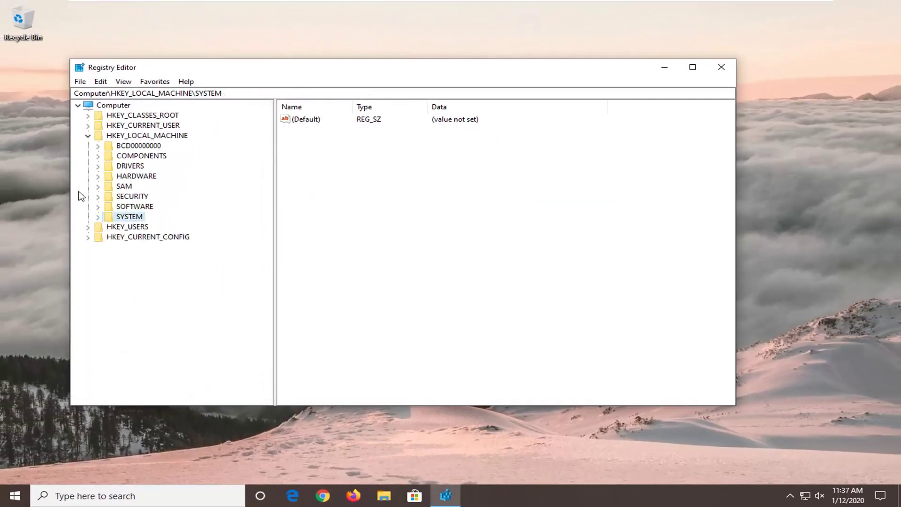
left_click(88, 136)
left_click(105, 105)
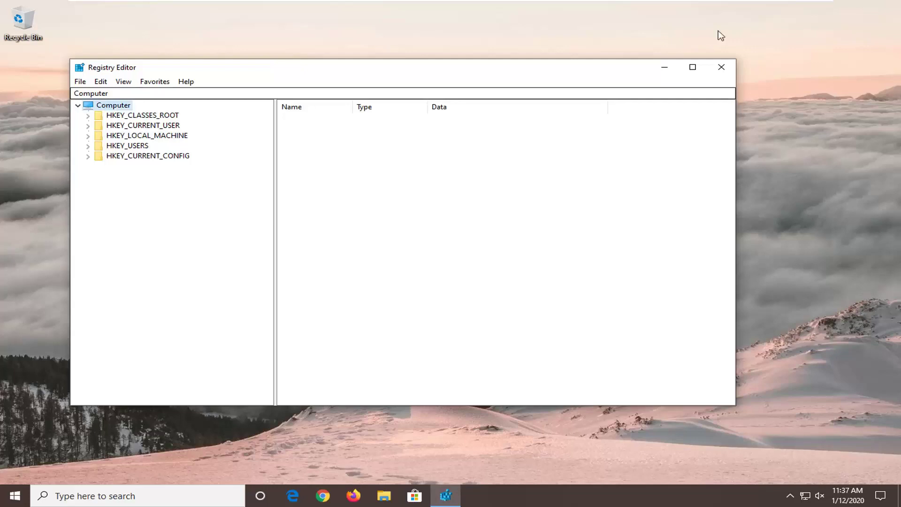
left_click(721, 68)
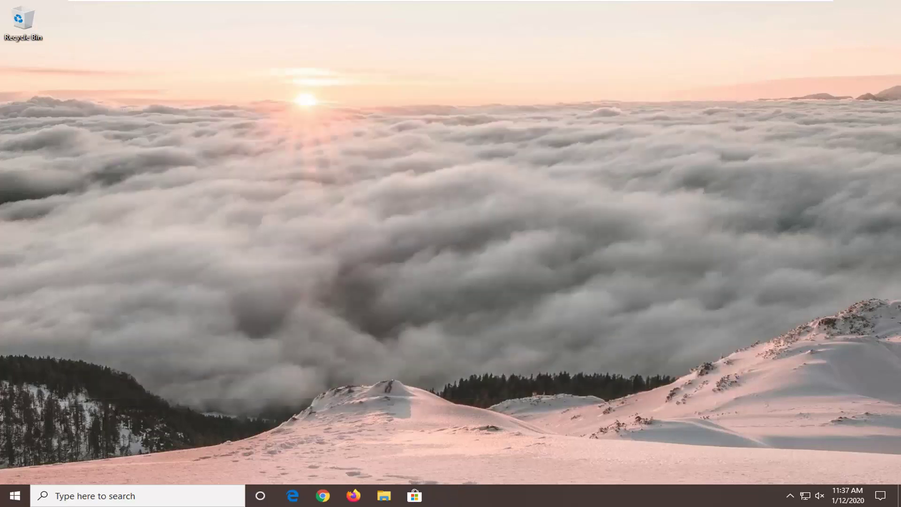